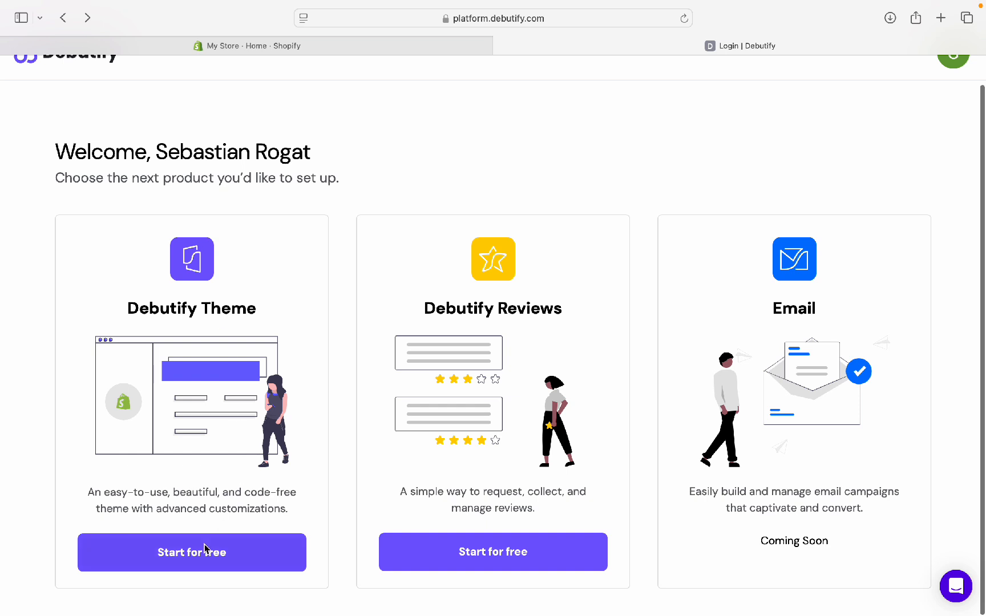
Step: Start the free setup of the Debutify Theme
{"action": "left_click", "coordinate": [199, 557]}
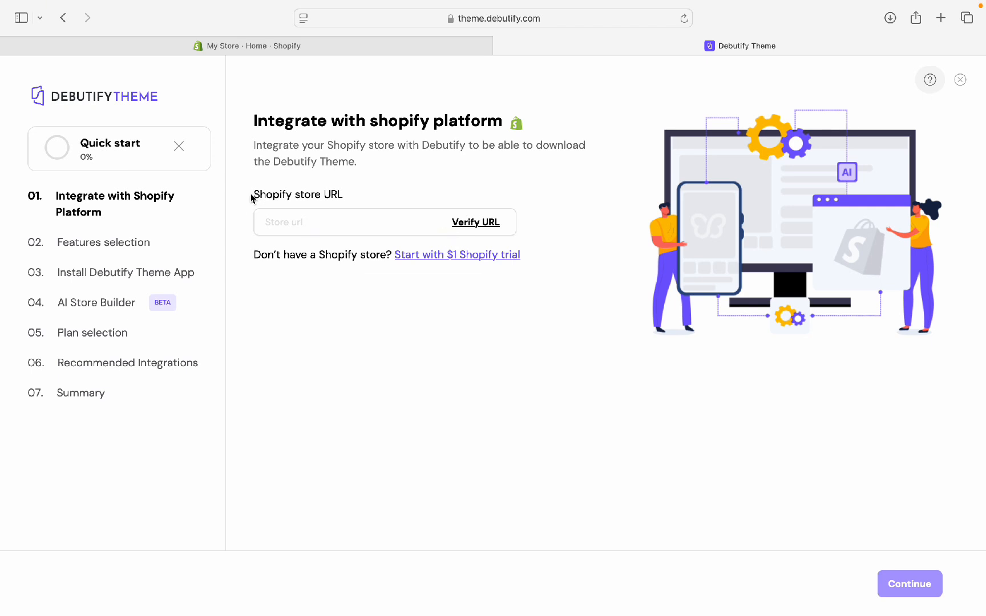
{"action": "left_click_drag", "start_coordinate": [251, 198], "coordinate": [339, 198]}
{"action": "left_click", "coordinate": [341, 198]}
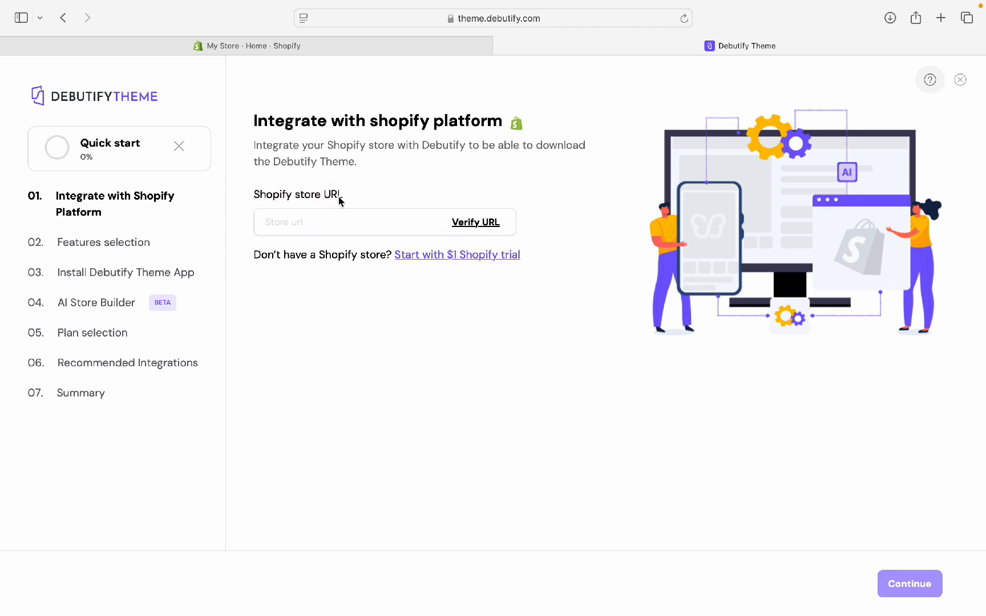
Step: Switch to the Shopify admin, open the store settings and copy the store's myshopify.com address
{"action": "left_click", "coordinate": [323, 48]}
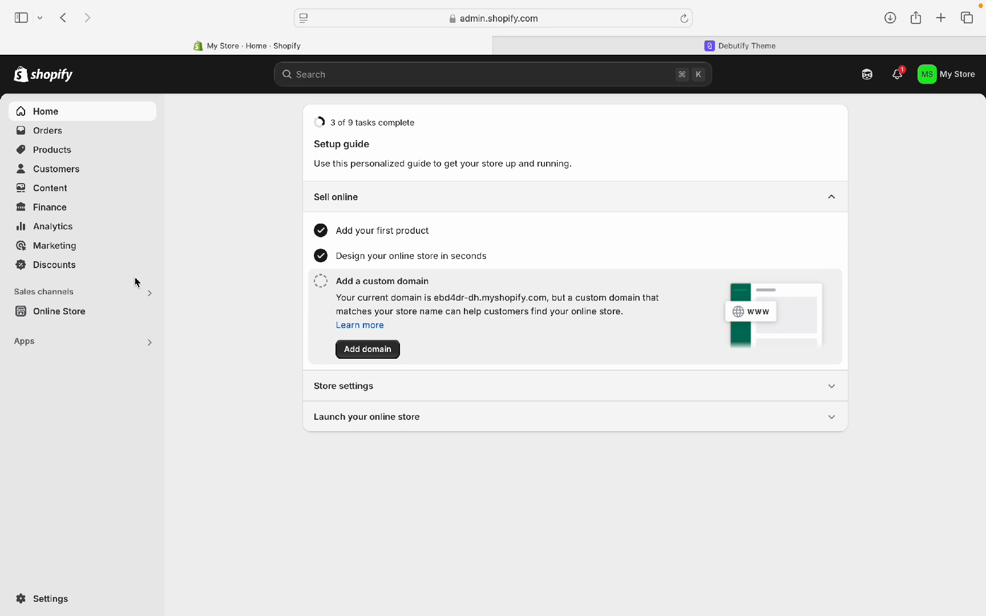
{"action": "left_click", "coordinate": [50, 595]}
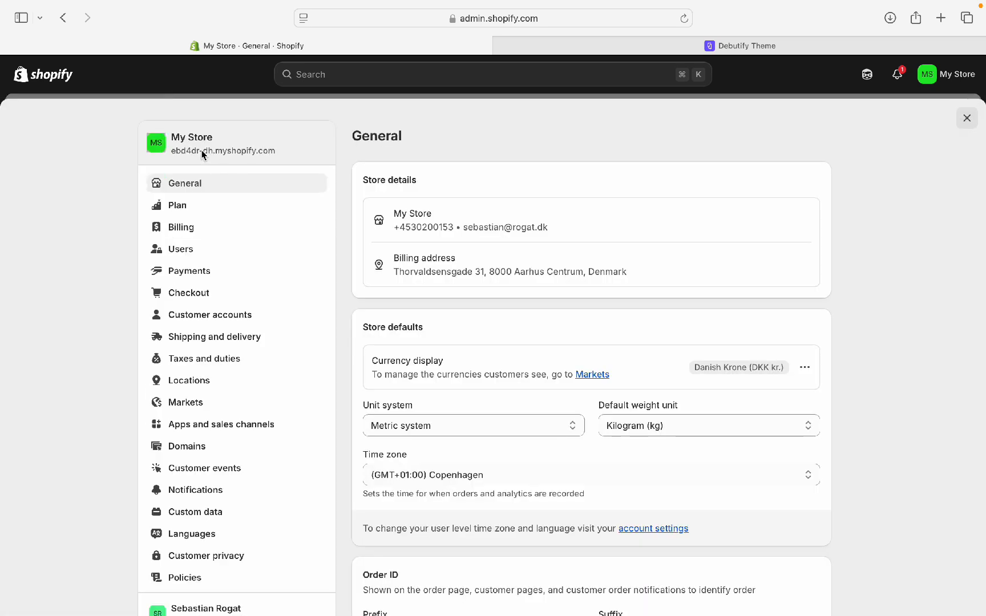
{"action": "left_click_drag", "start_coordinate": [171, 151], "coordinate": [280, 161]}
{"action": "key", "text": "super+c"}
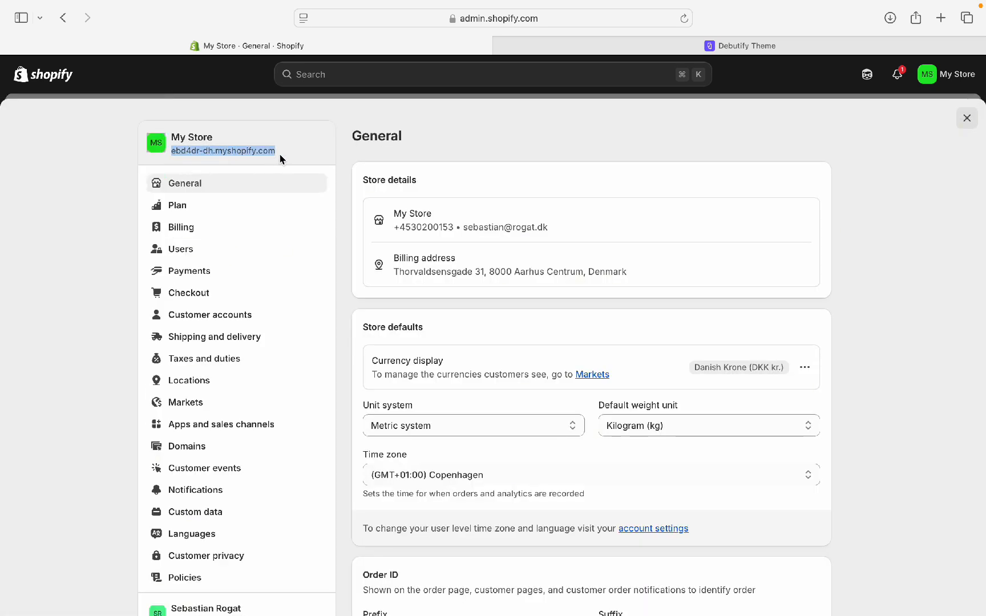
Step: Return to the Debutify setup, paste the copied address as the Shopify store URL, verify it and continue
{"action": "left_click", "coordinate": [720, 45]}
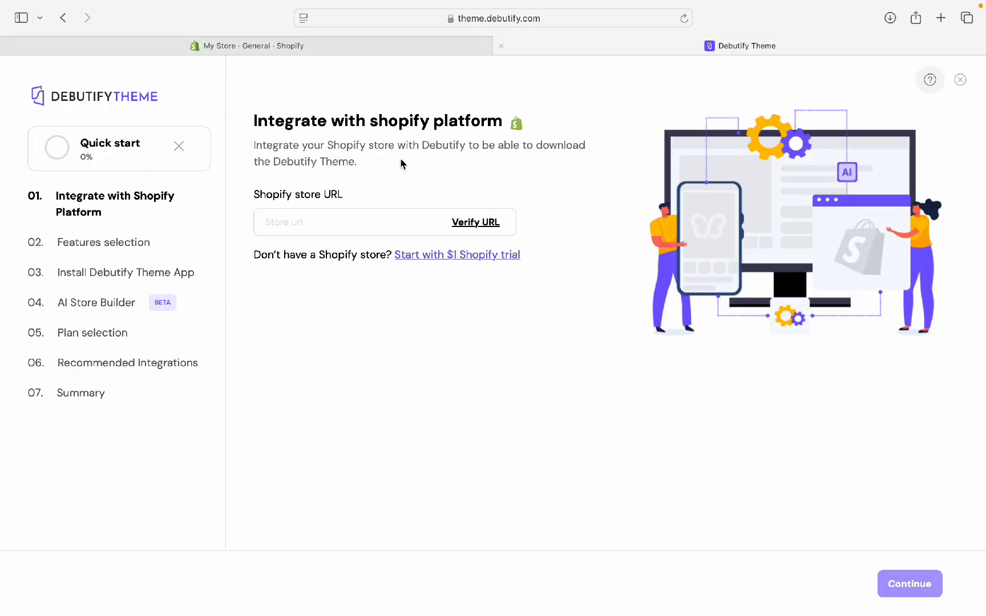
{"action": "left_click", "coordinate": [342, 218]}
{"action": "key", "text": "super+v"}
{"action": "left_click", "coordinate": [470, 222]}
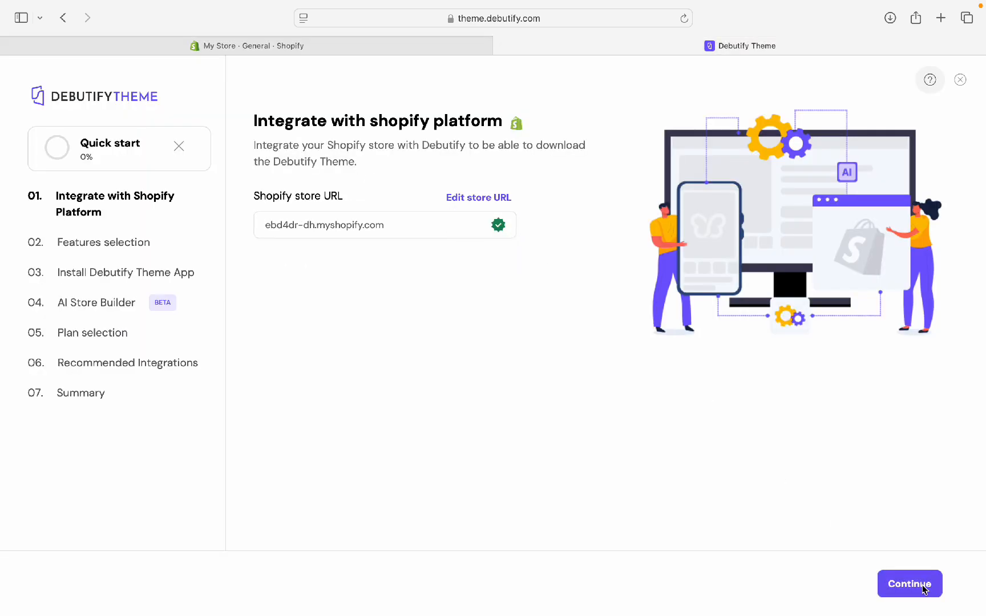
{"action": "left_click", "coordinate": [924, 589]}
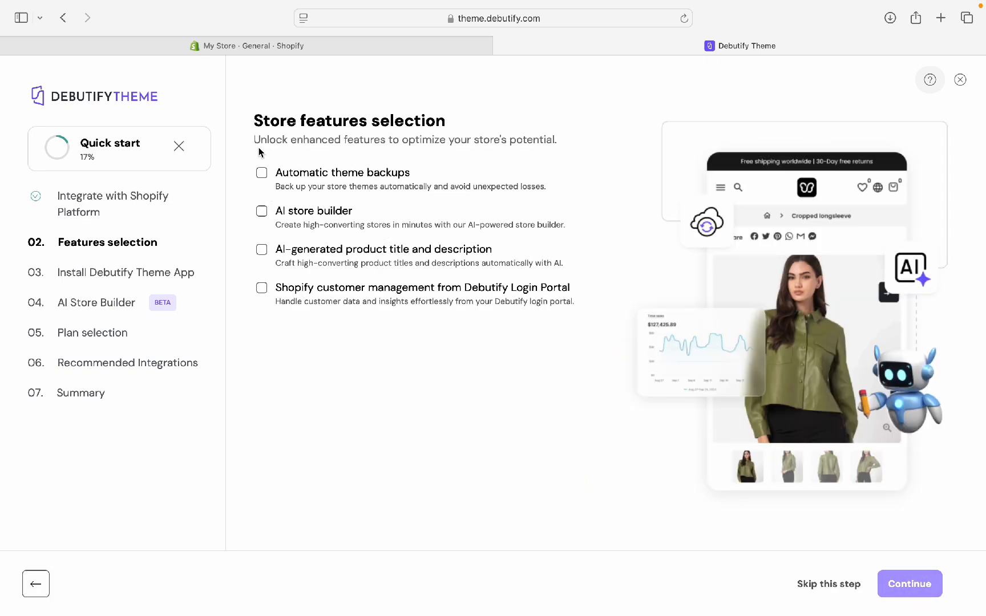
Step: Tick AI store builder in the store features selection and skip that setup step
{"action": "left_click_drag", "start_coordinate": [257, 132], "coordinate": [425, 137]}
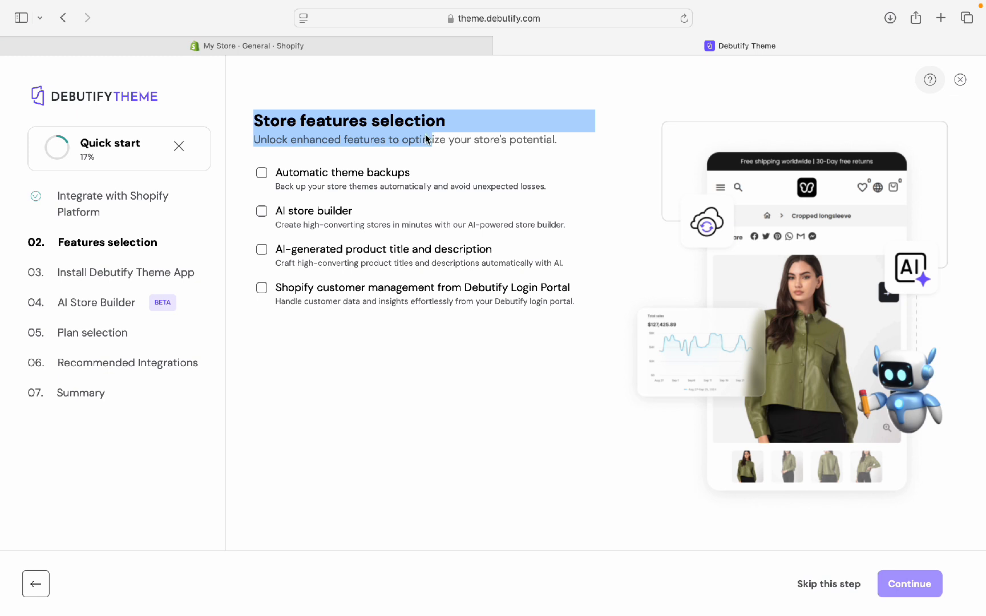
{"action": "left_click", "coordinate": [407, 143]}
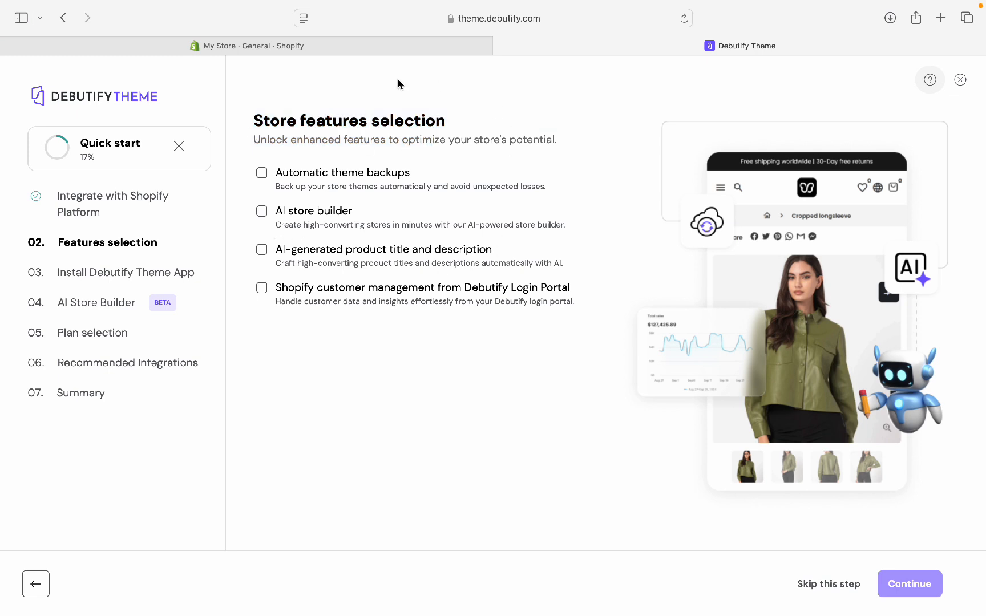
{"action": "left_click", "coordinate": [258, 222]}
{"action": "left_click", "coordinate": [850, 586]}
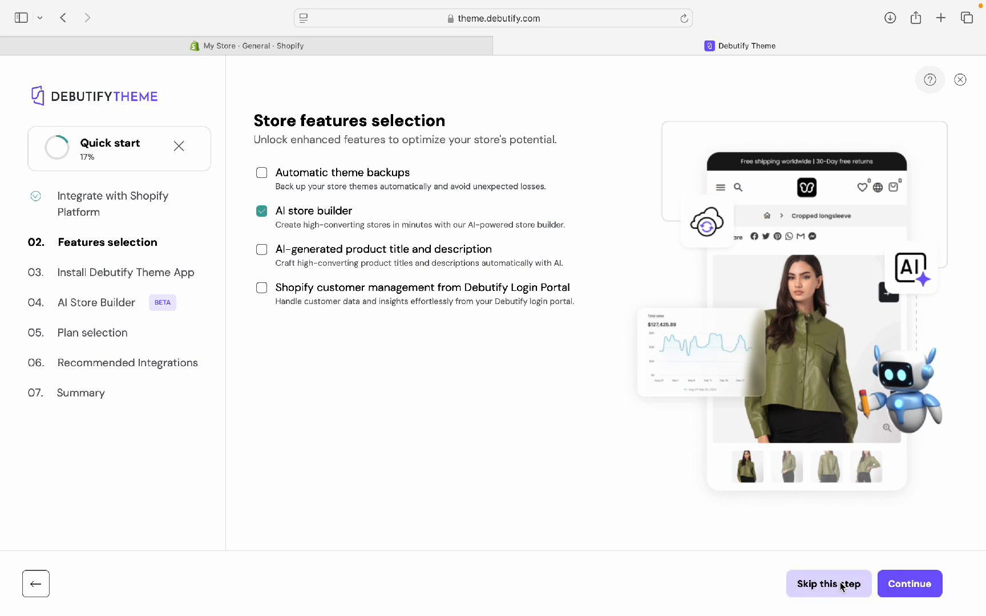
Step: Proceed without installing the Debutify App and manually download the theme, allowing downloads from theme.debutify.com
{"action": "left_click_drag", "start_coordinate": [250, 118], "coordinate": [494, 121]}
{"action": "left_click", "coordinate": [345, 138]}
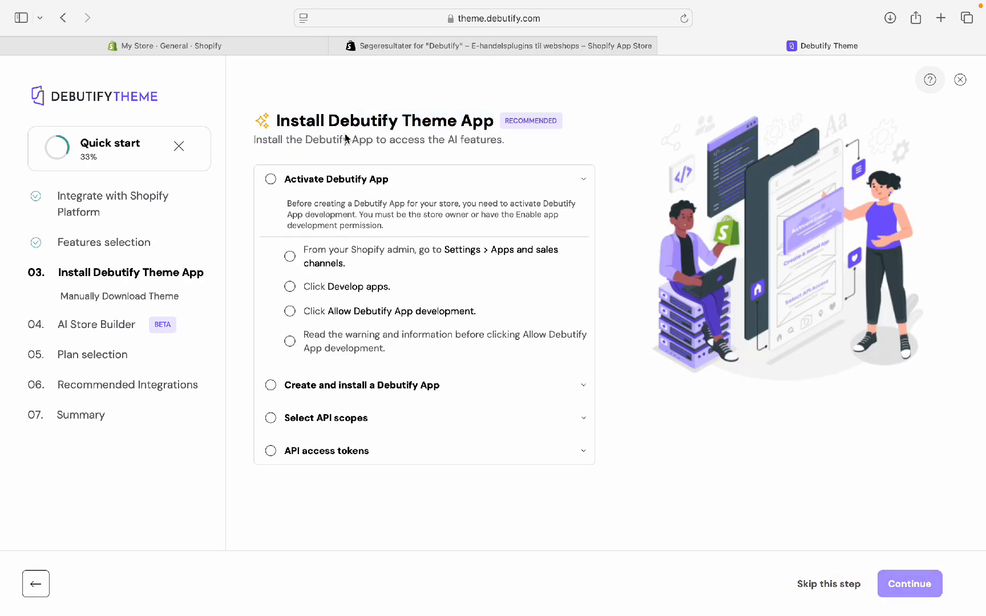
{"action": "left_click_drag", "start_coordinate": [268, 122], "coordinate": [485, 126]}
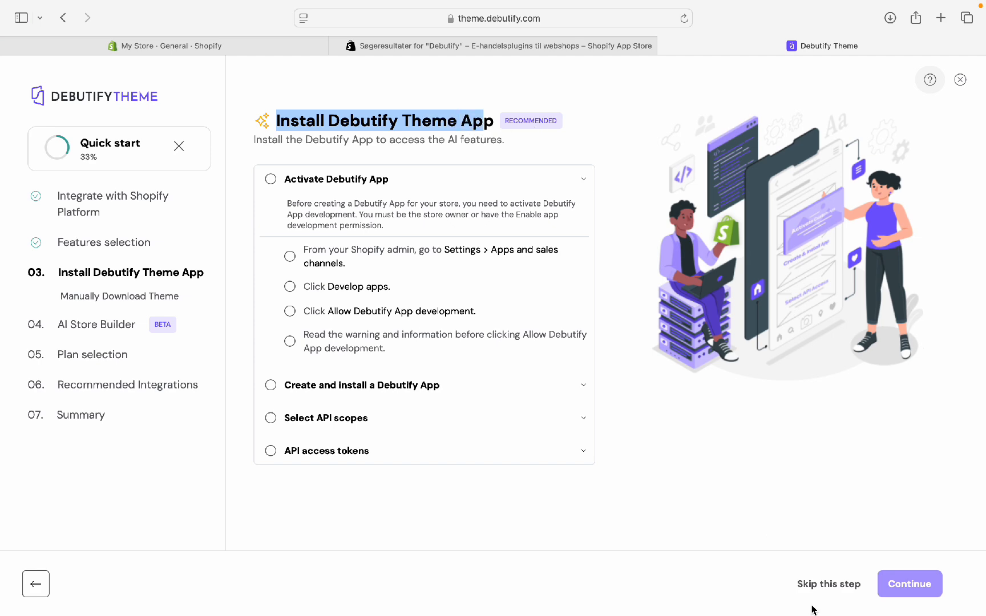
{"action": "left_click", "coordinate": [820, 588]}
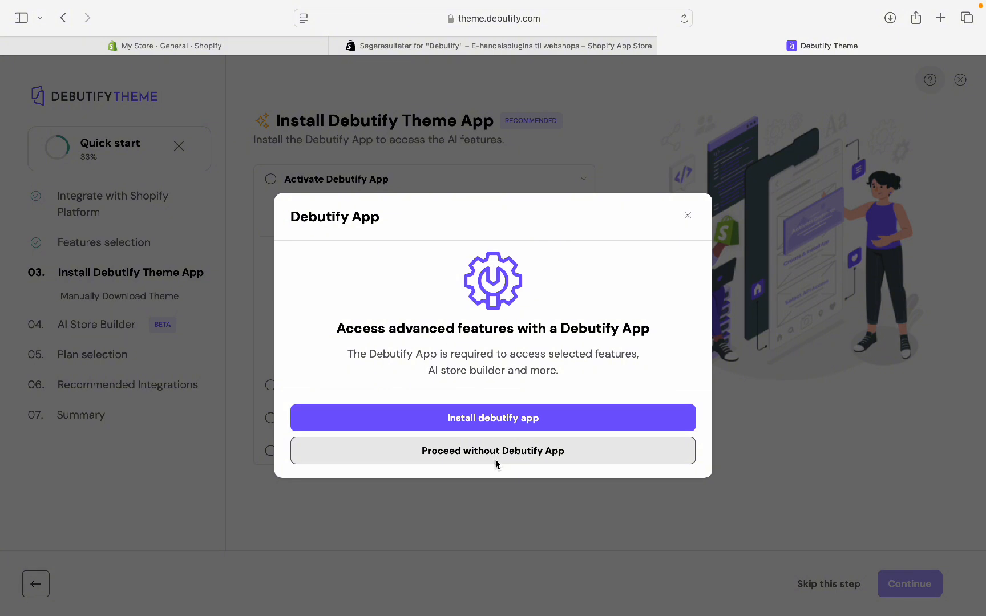
{"action": "left_click", "coordinate": [495, 458]}
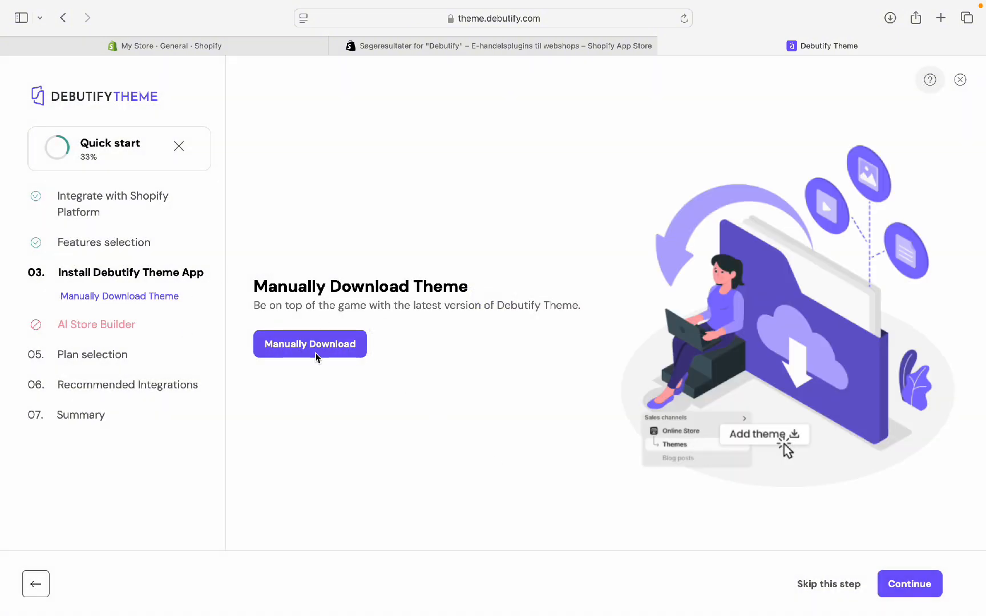
{"action": "left_click", "coordinate": [315, 352]}
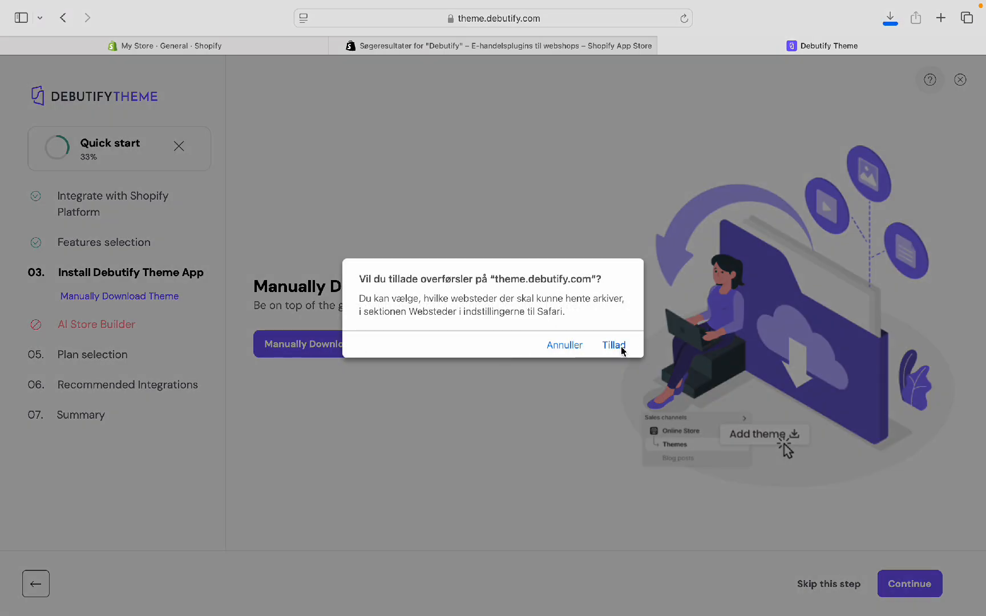
{"action": "left_click", "coordinate": [620, 345]}
Step: Switch to the Shopify admin, close the store settings and open the Online Store's themes page
{"action": "left_click", "coordinate": [279, 49]}
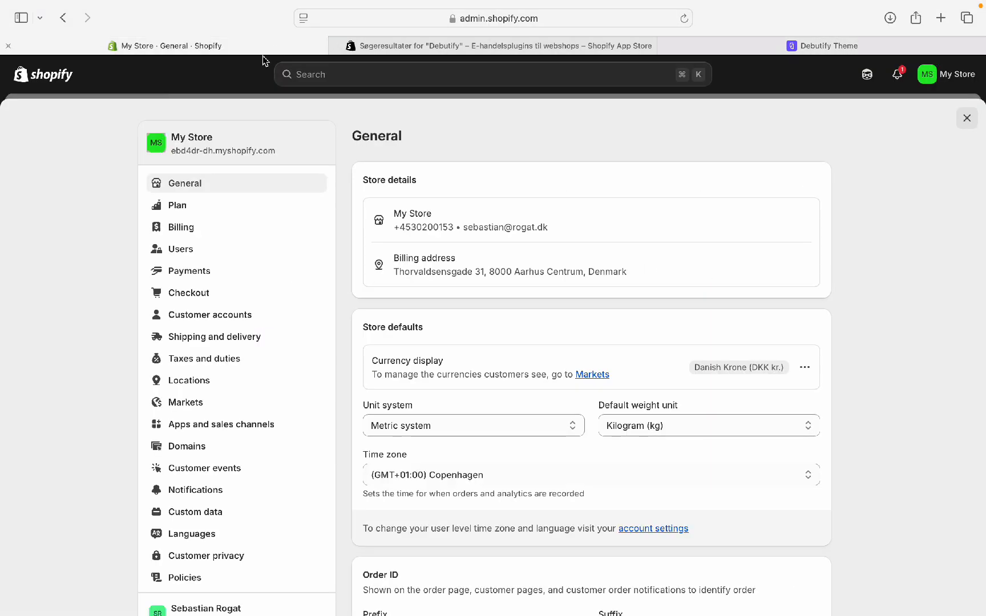
{"action": "left_click", "coordinate": [967, 118]}
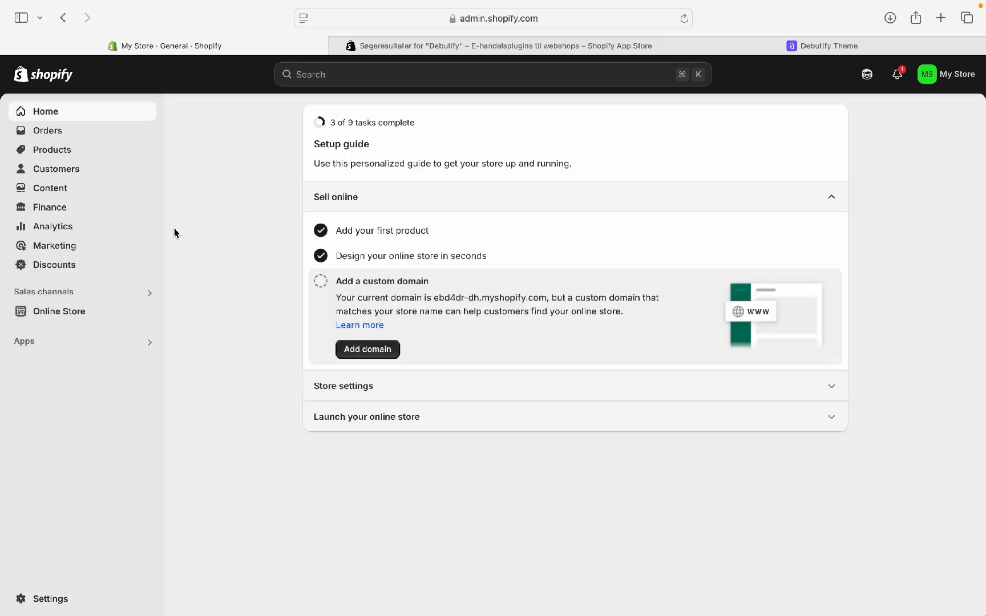
{"action": "left_click", "coordinate": [67, 313]}
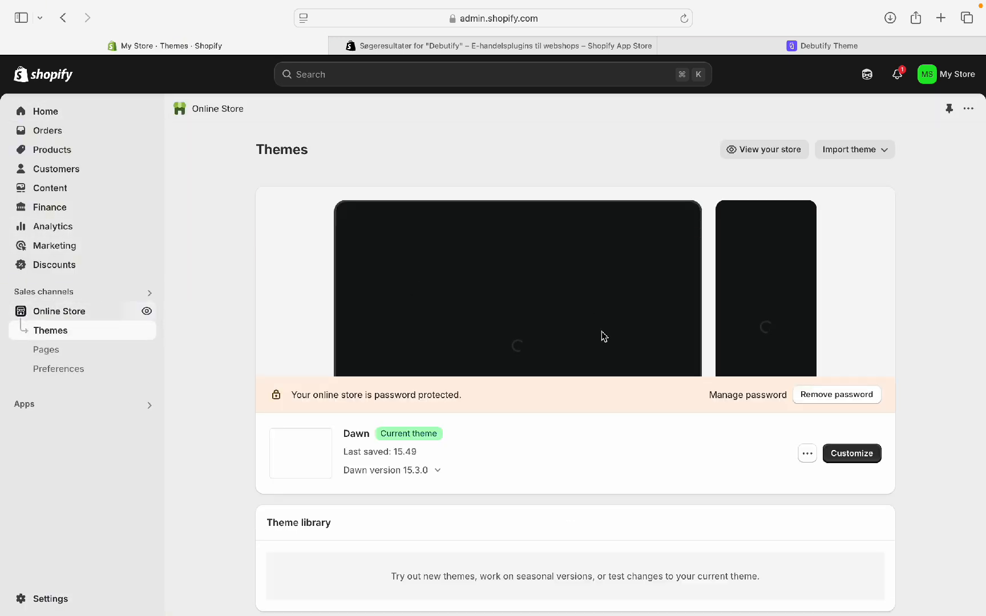
{"action": "scroll", "coordinate": [601, 342], "scroll_direction": "down", "scroll_amount": 2}
{"action": "scroll", "coordinate": [538, 425], "scroll_direction": "down", "scroll_amount": 1}
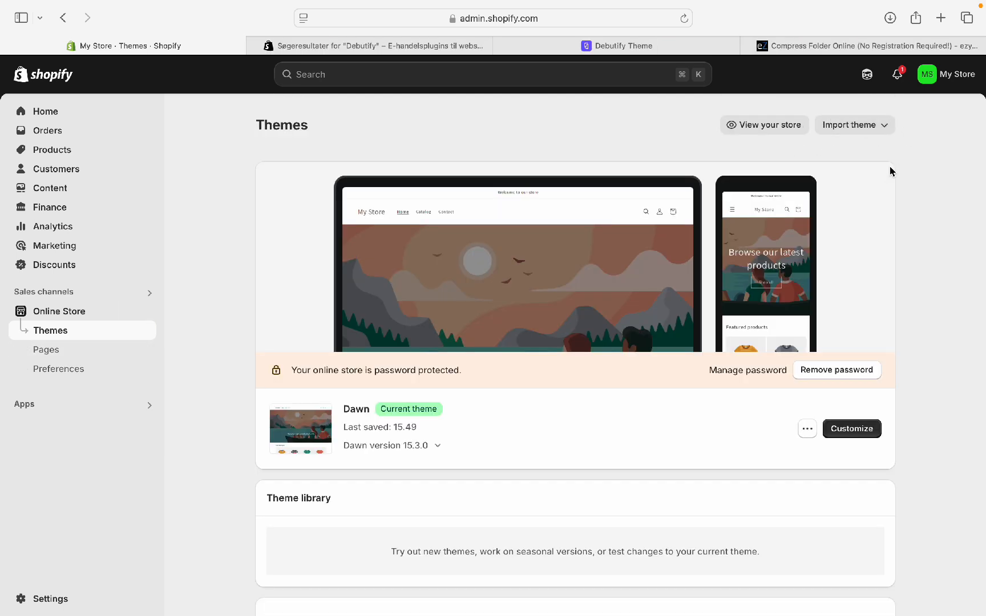
Step: Import the theme into the store by uploading ezyZip.zip from the downloads folder
{"action": "left_click", "coordinate": [882, 132]}
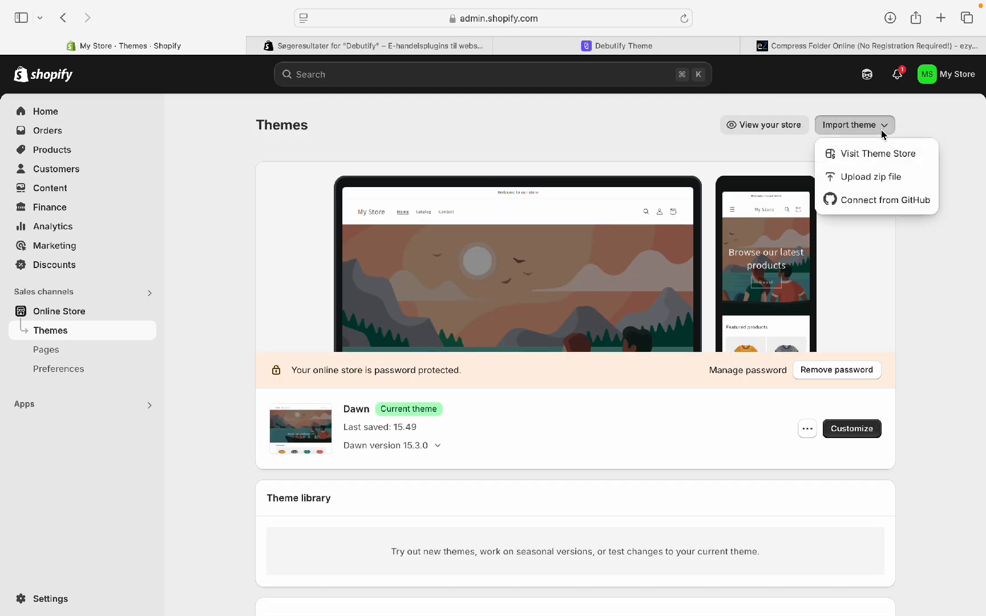
{"action": "left_click", "coordinate": [873, 177]}
{"action": "left_click", "coordinate": [475, 361]}
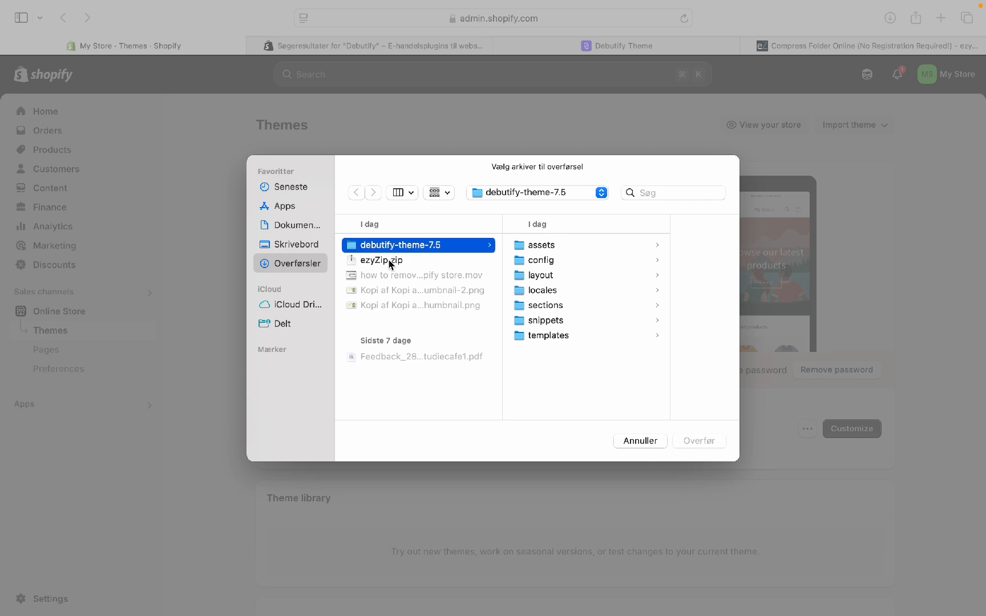
{"action": "left_click", "coordinate": [368, 261]}
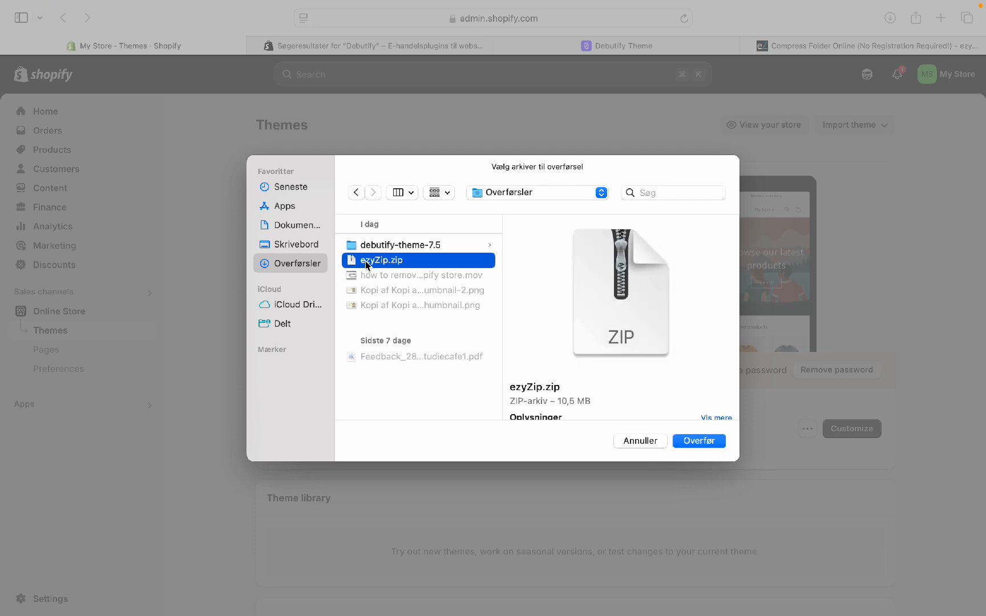
{"action": "left_click", "coordinate": [704, 441]}
{"action": "left_click", "coordinate": [661, 436]}
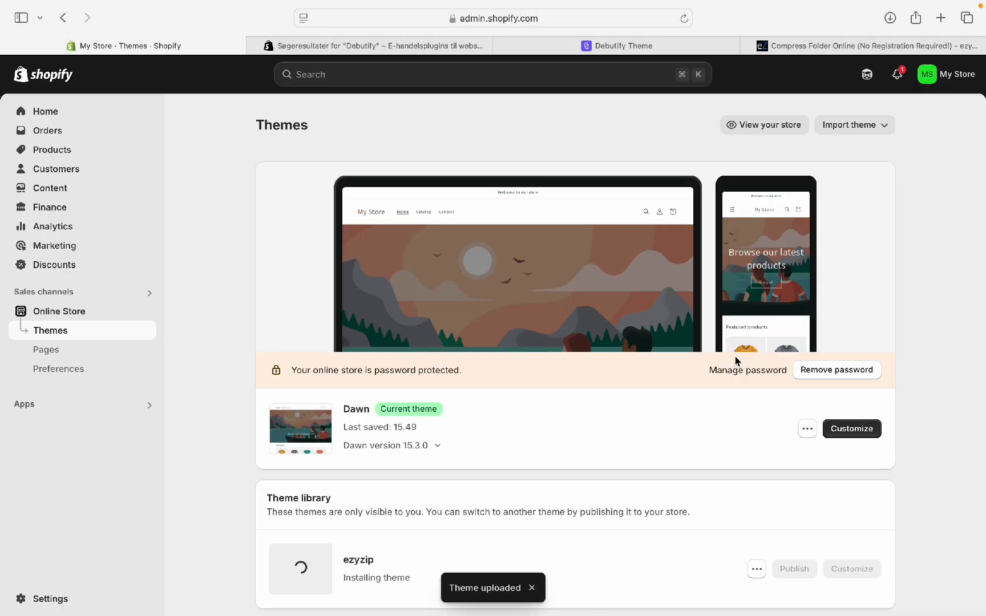
{"action": "scroll", "coordinate": [735, 359], "scroll_direction": "down", "scroll_amount": 5}
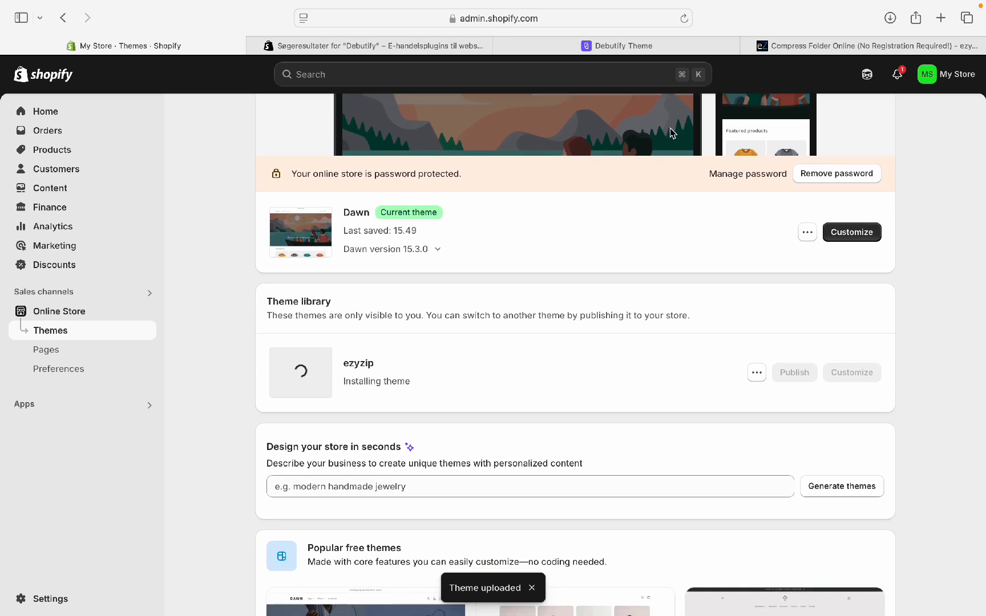
Step: Return to the Debutify setup, move past the manual theme download and skip the plan selection
{"action": "left_click", "coordinate": [609, 46]}
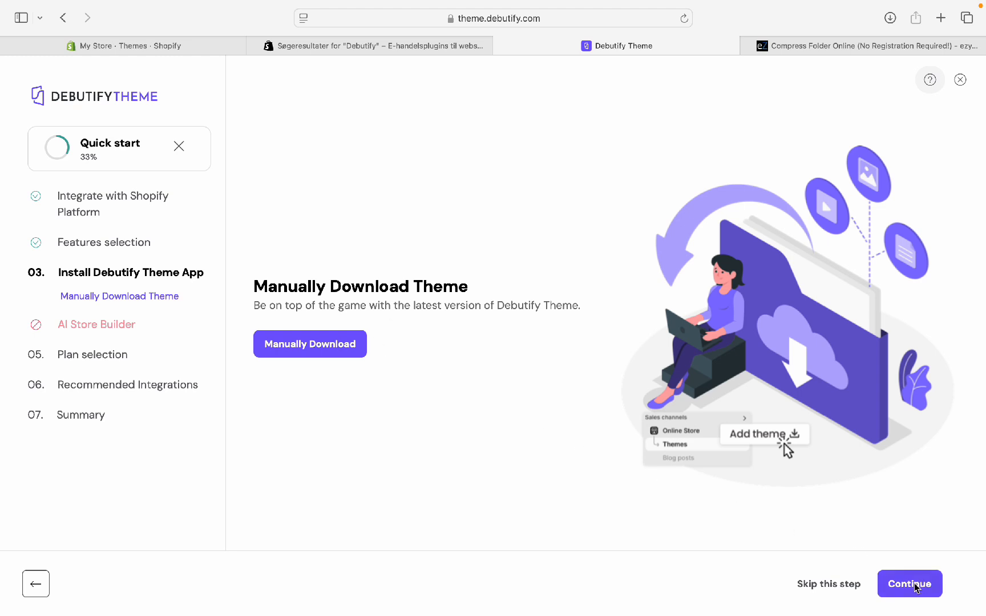
{"action": "left_click", "coordinate": [844, 591]}
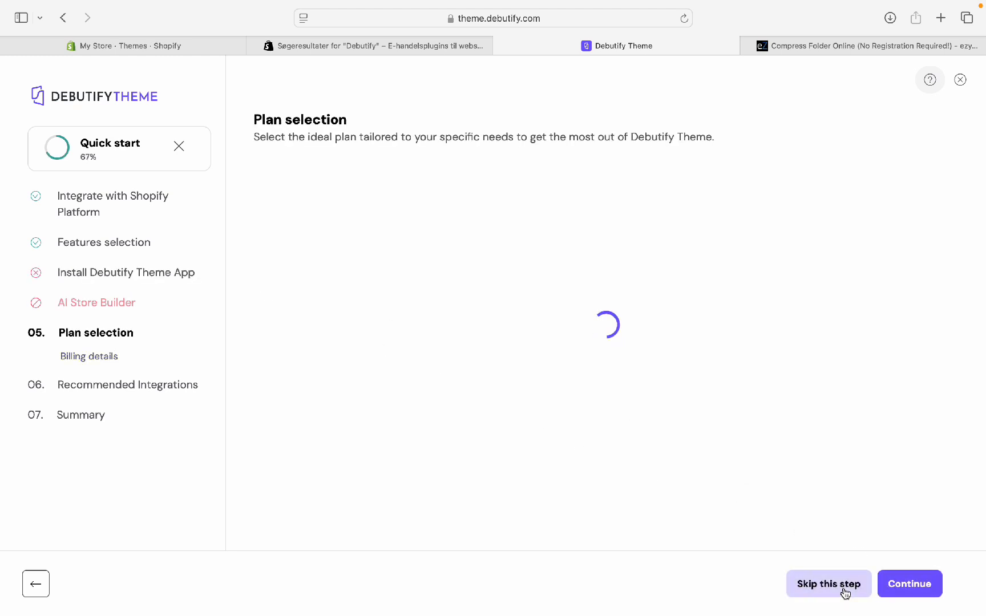
{"action": "scroll", "coordinate": [511, 418], "scroll_direction": "down", "scroll_amount": 5}
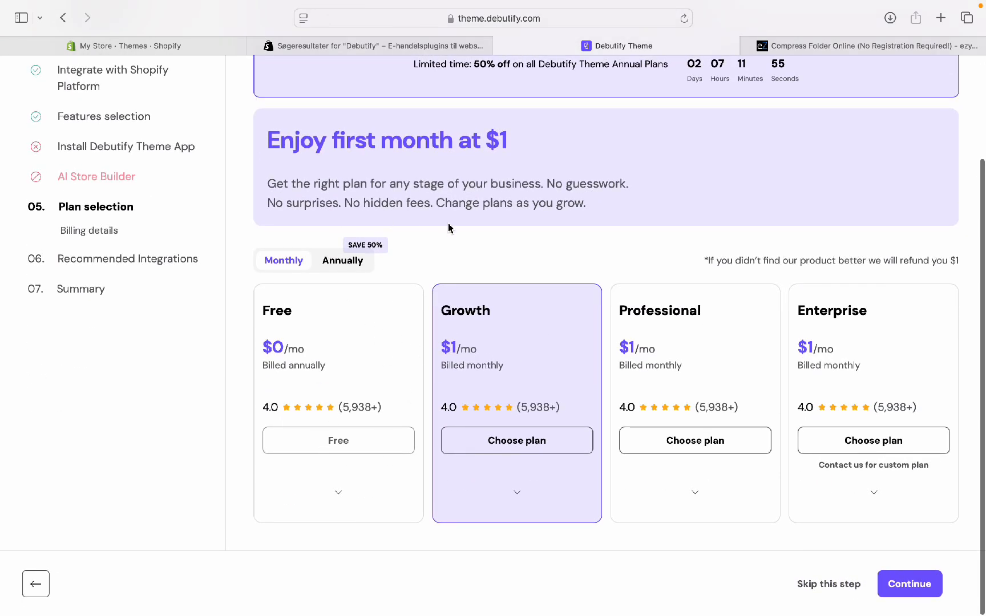
{"action": "left_click", "coordinate": [839, 591]}
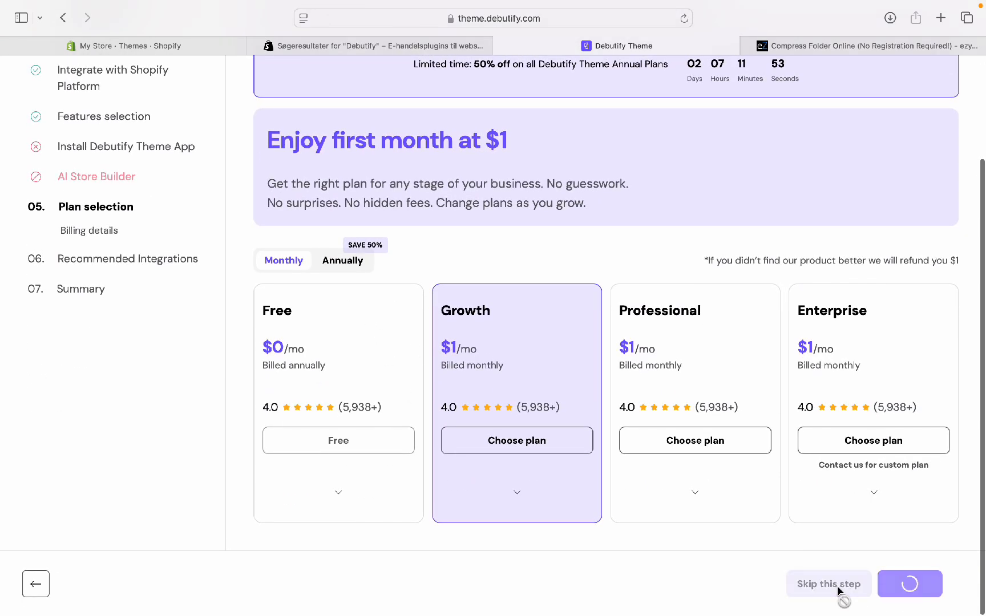
Step: Look through the recommended integrations, then skip both them and the Debutify Apps offers
{"action": "scroll", "coordinate": [395, 371], "scroll_direction": "down", "scroll_amount": 2}
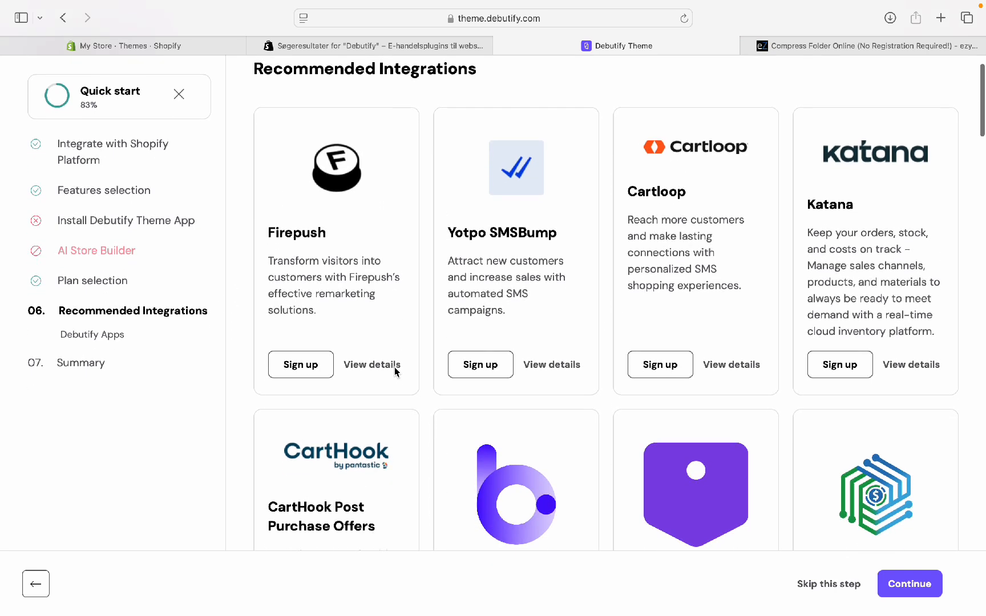
{"action": "scroll", "coordinate": [388, 387], "scroll_direction": "down", "scroll_amount": 5}
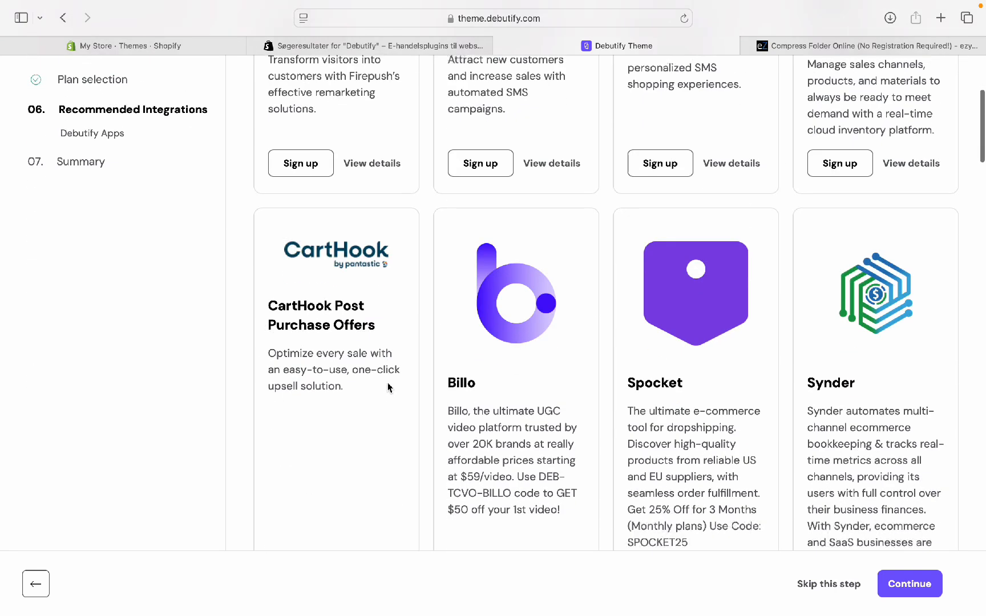
{"action": "scroll", "coordinate": [399, 391], "scroll_direction": "up", "scroll_amount": 8}
{"action": "left_click", "coordinate": [805, 581]}
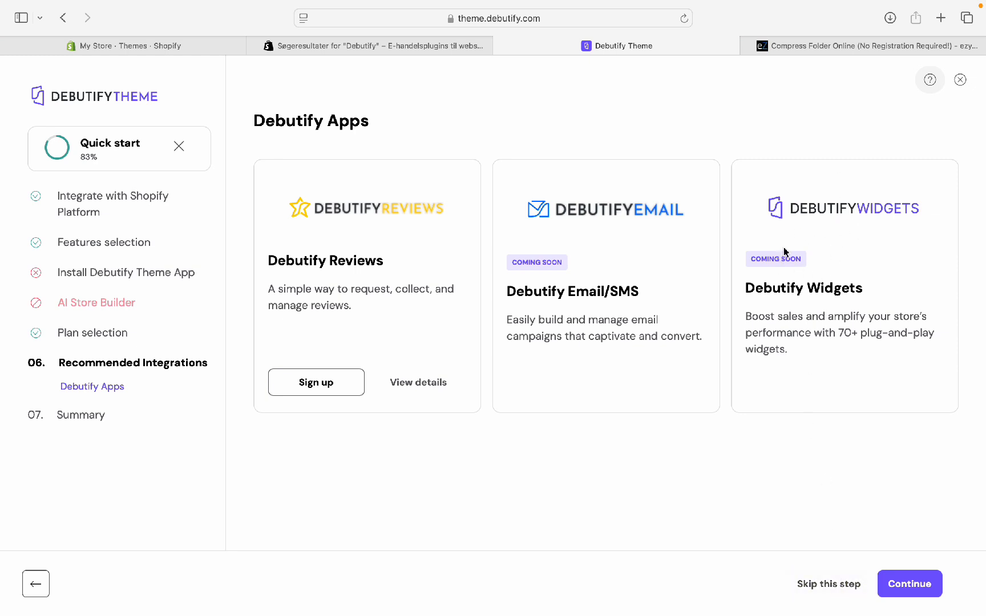
{"action": "left_click", "coordinate": [820, 582]}
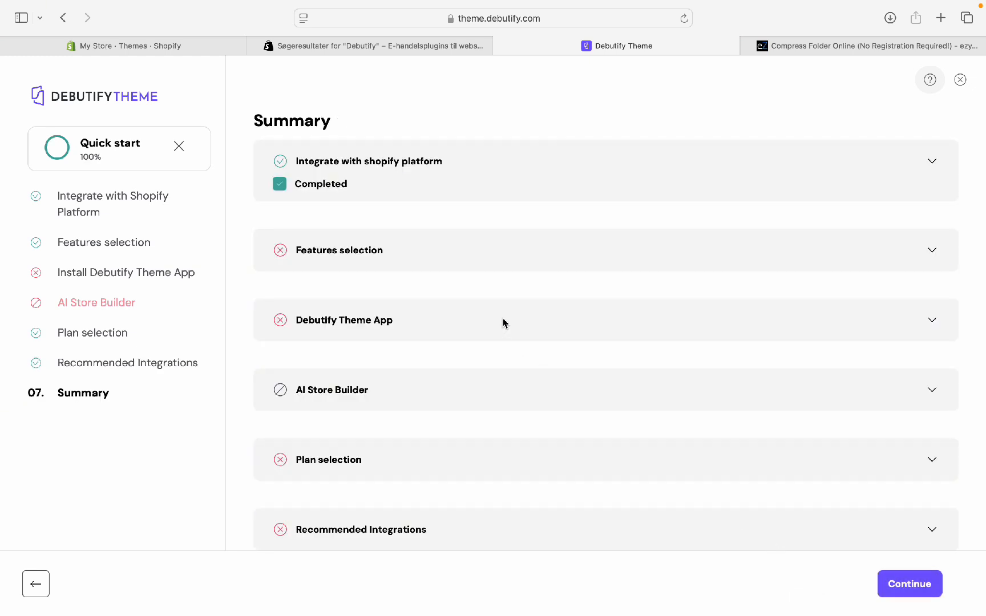
Step: Complete the Debutify setup from its summary and go back to the Shopify themes page
{"action": "scroll", "coordinate": [504, 324], "scroll_direction": "down", "scroll_amount": 5}
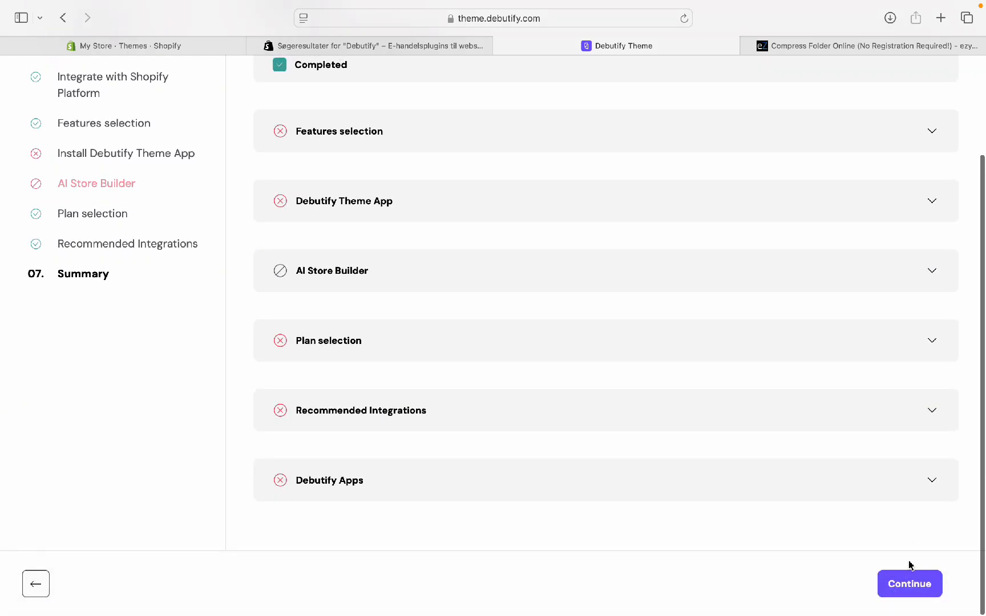
{"action": "left_click", "coordinate": [911, 588]}
{"action": "left_click", "coordinate": [200, 49]}
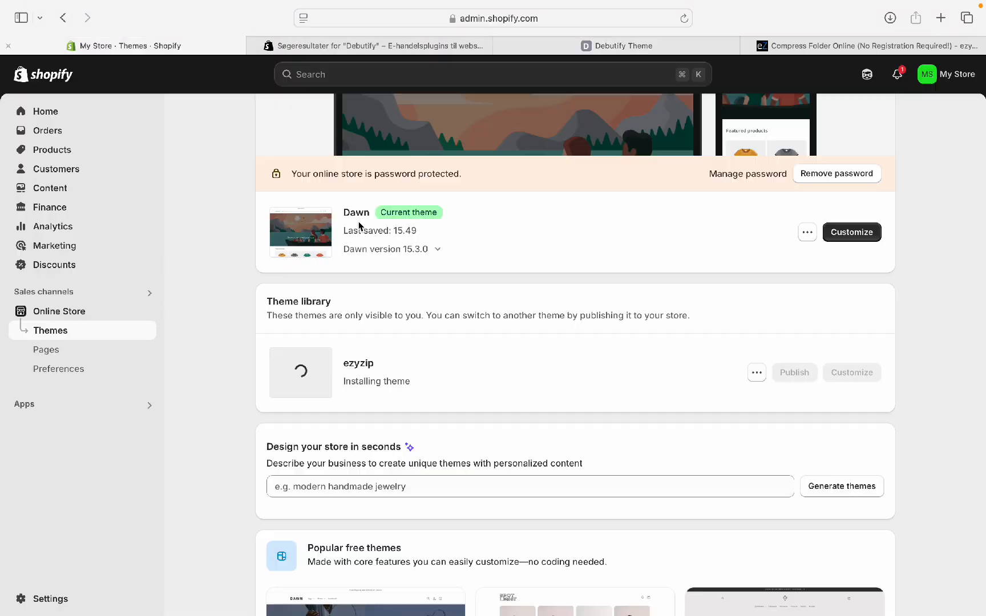
{"action": "scroll", "coordinate": [461, 337], "scroll_direction": "down", "scroll_amount": 1}
{"action": "left_click", "coordinate": [605, 46]}
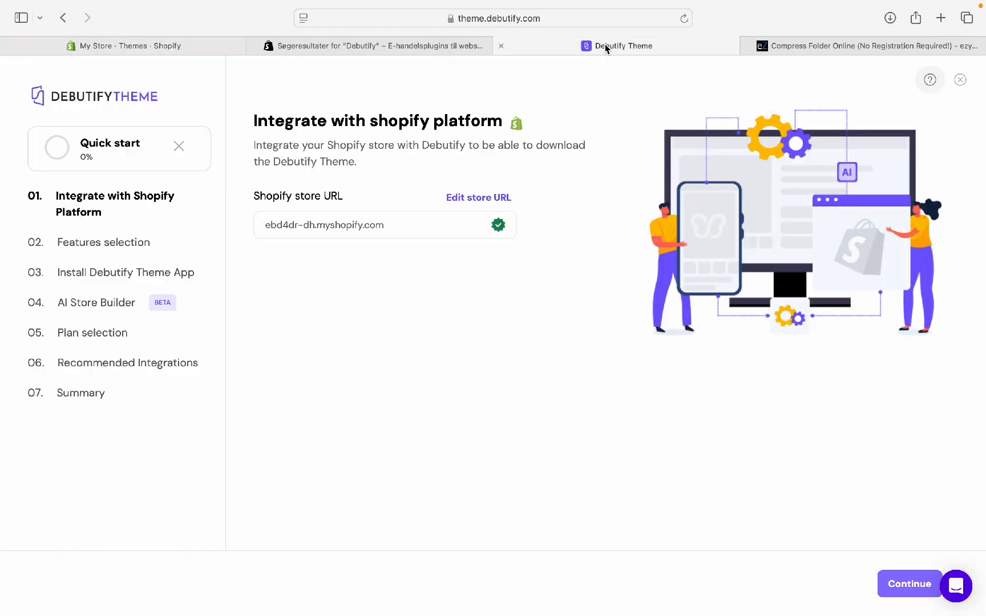
{"action": "left_click", "coordinate": [165, 46]}
{"action": "scroll", "coordinate": [576, 316], "scroll_direction": "up", "scroll_amount": 1}
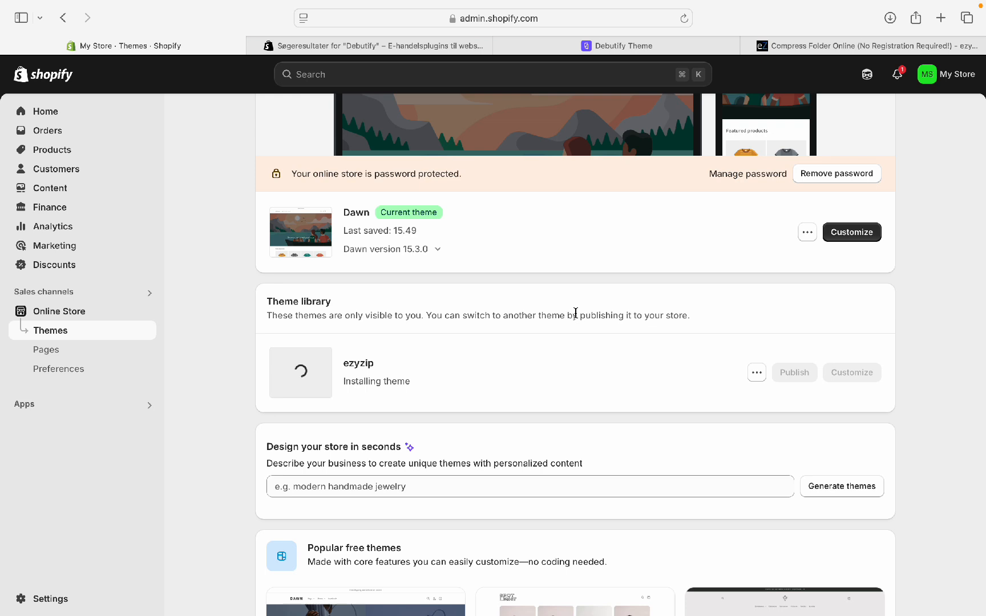
Step: Publish the uploaded ezyzip theme from the theme library in place of Dawn
{"action": "left_click", "coordinate": [756, 372]}
{"action": "left_click", "coordinate": [726, 360]}
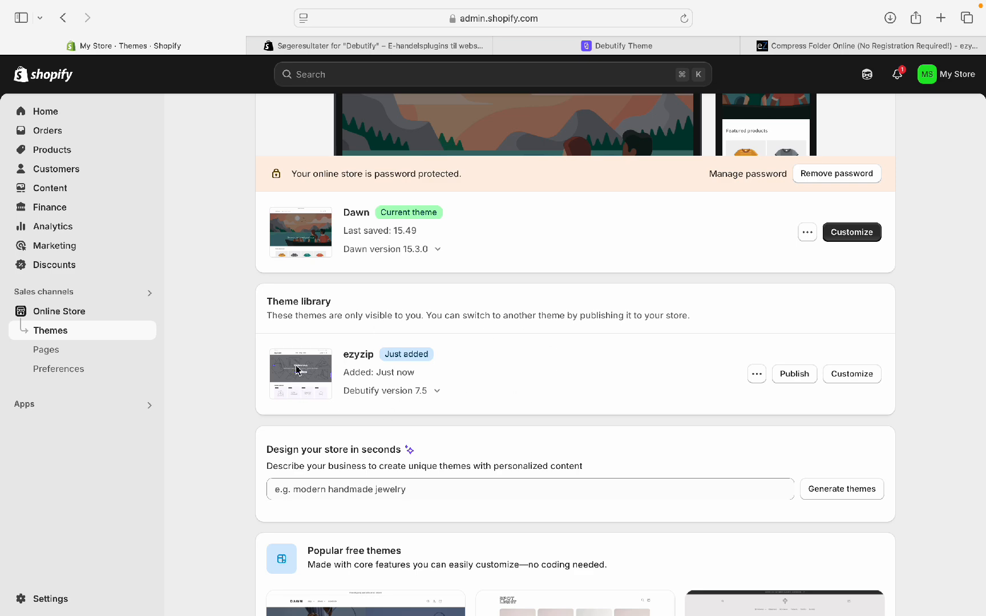
{"action": "left_click", "coordinate": [798, 374]}
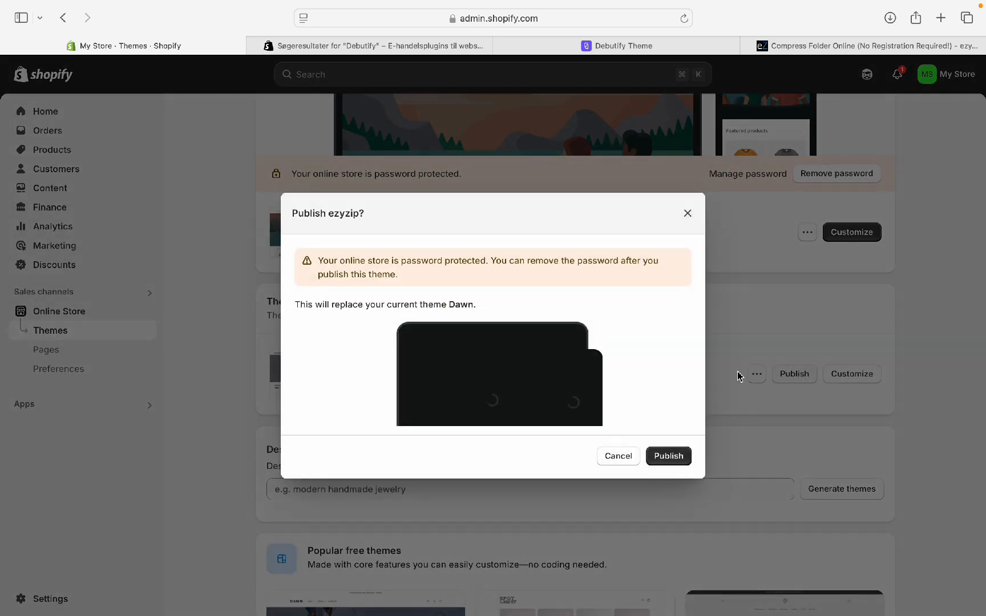
{"action": "left_click", "coordinate": [663, 456]}
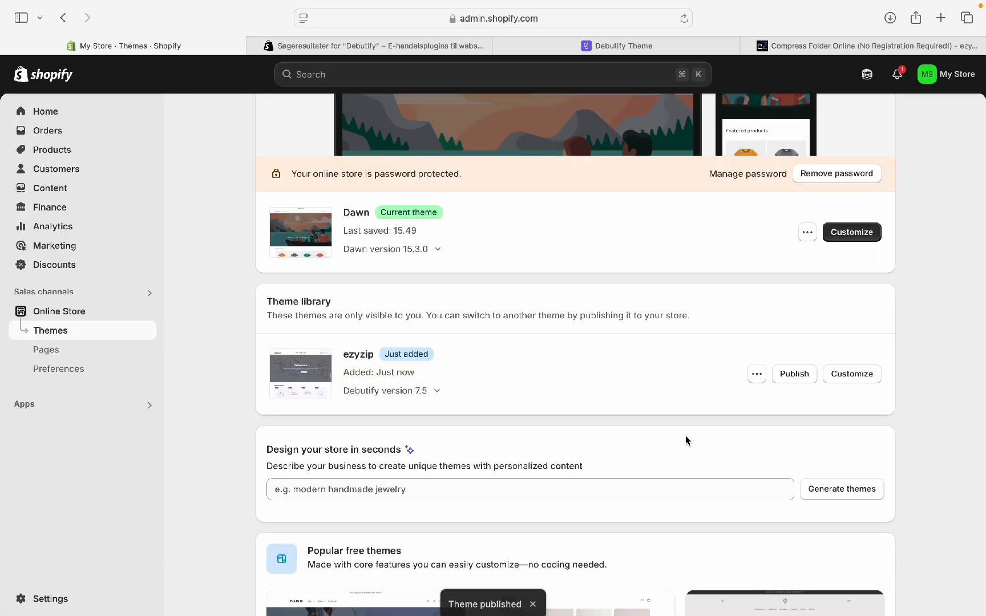
Step: Remove the password protection from the online store so that it is open to everyone
{"action": "scroll", "coordinate": [694, 297], "scroll_direction": "up", "scroll_amount": 2}
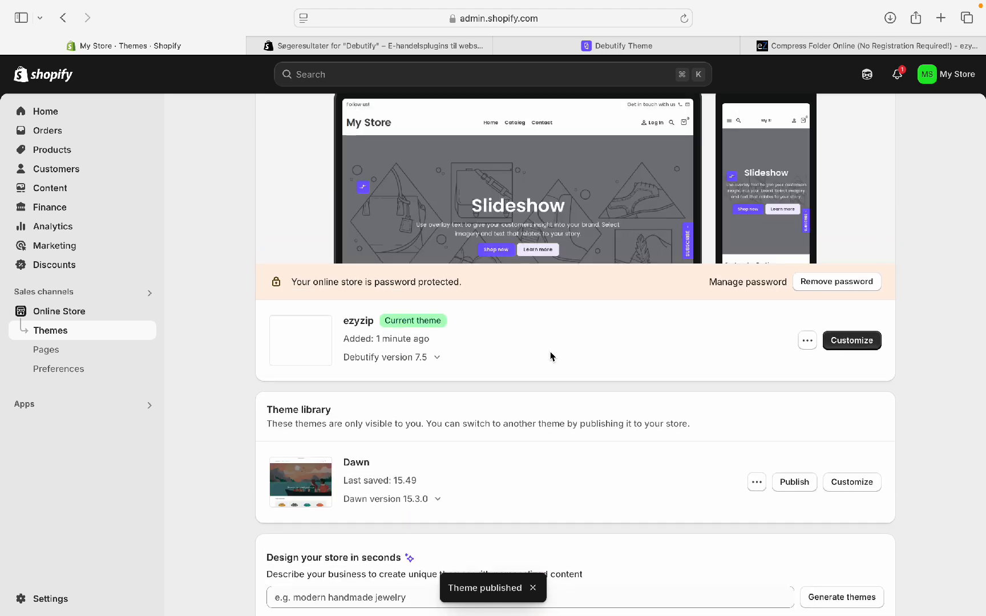
{"action": "scroll", "coordinate": [550, 355], "scroll_direction": "up", "scroll_amount": 2}
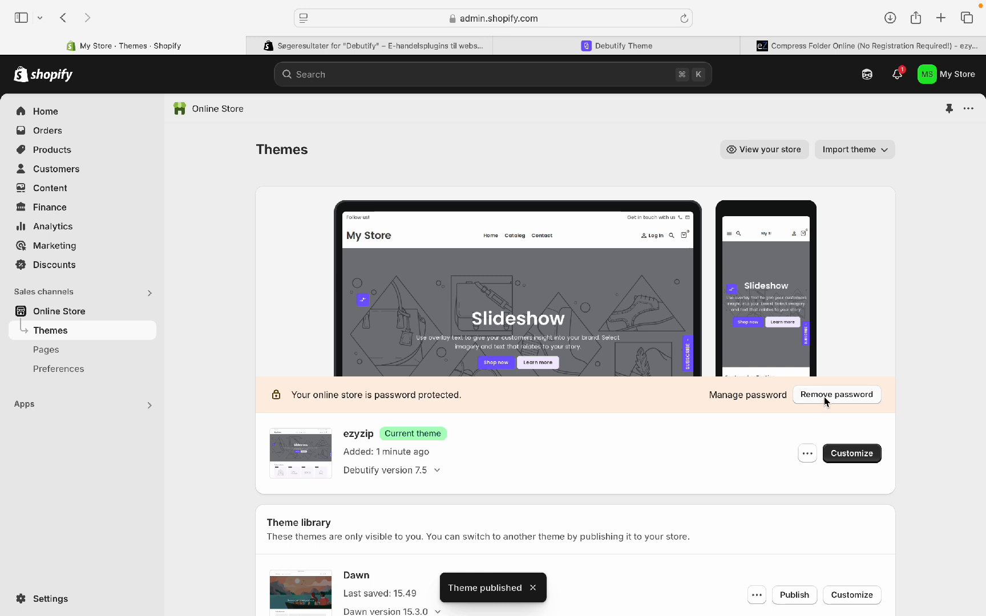
{"action": "left_click_drag", "start_coordinate": [318, 397], "coordinate": [442, 401]}
{"action": "left_click", "coordinate": [442, 401]}
{"action": "left_click", "coordinate": [851, 399]}
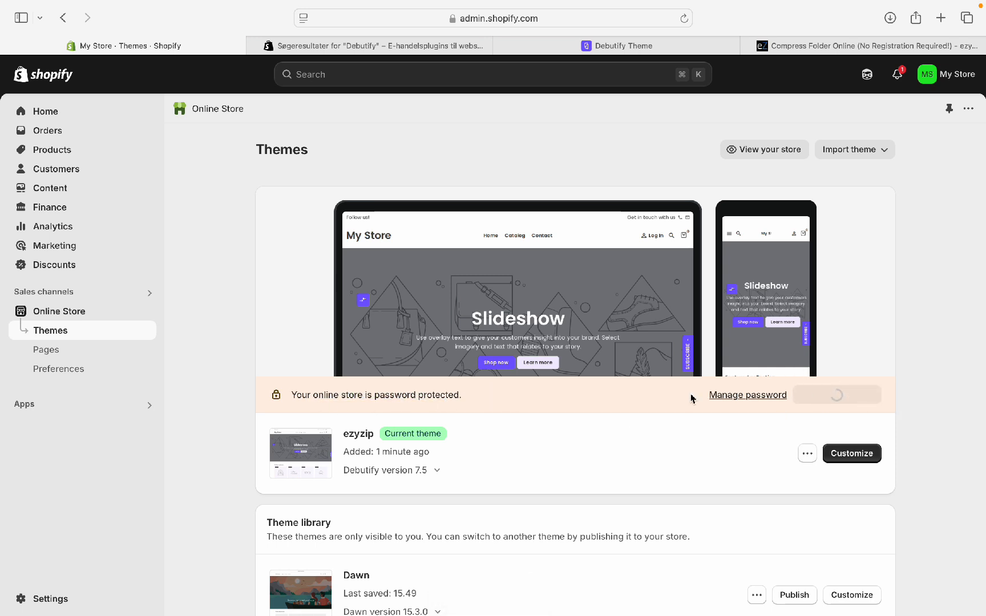
Step: Open the current ezyzip theme for customization and dismiss the conversion-boosting widgets notice in its preview
{"action": "scroll", "coordinate": [590, 482], "scroll_direction": "down", "scroll_amount": 3}
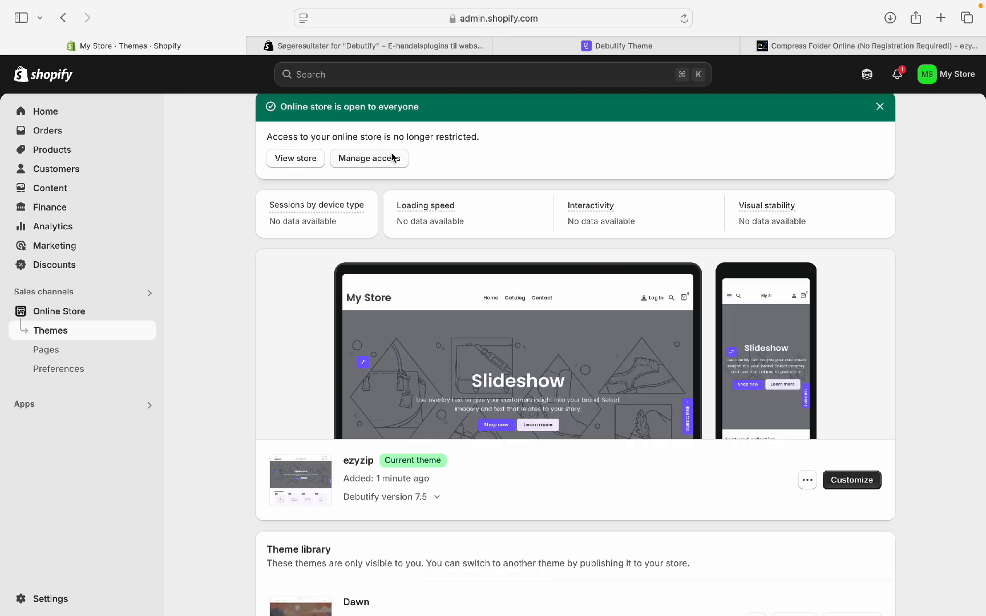
{"action": "left_click", "coordinate": [854, 479]}
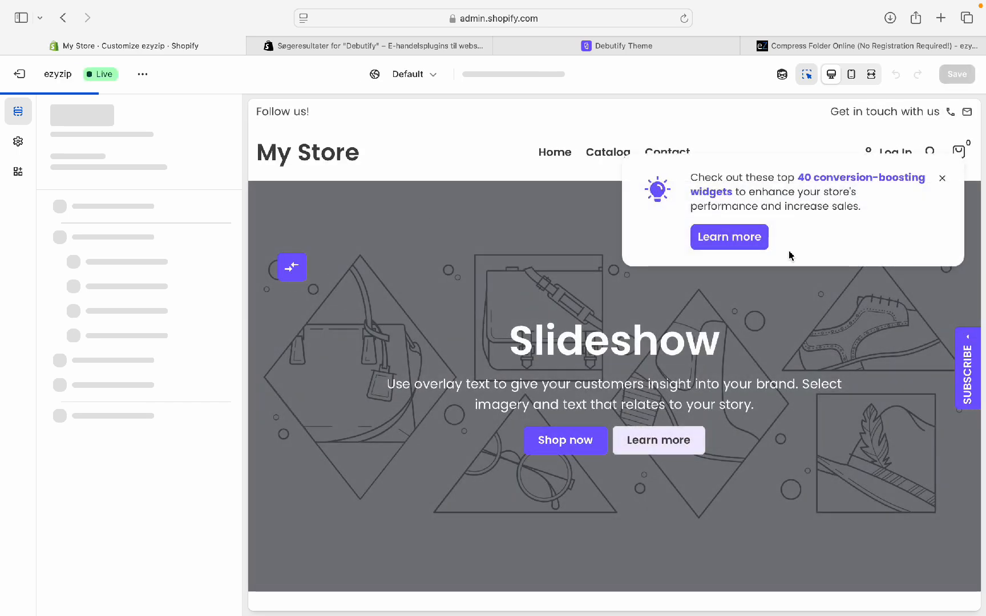
{"action": "left_click", "coordinate": [943, 178]}
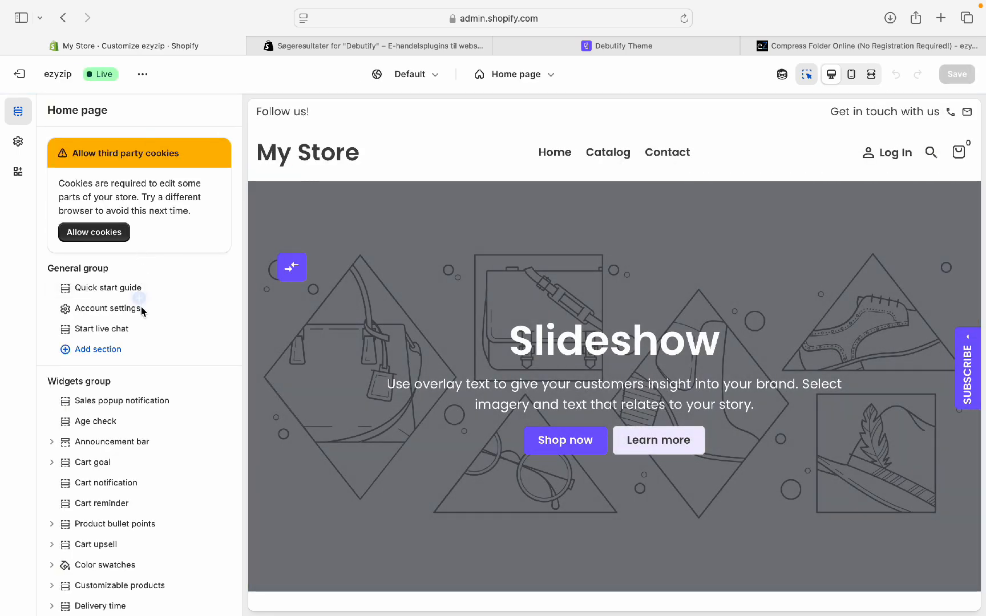
Step: Look at the Sales popup notification widget's settings, then bring up the section picker for the General group
{"action": "scroll", "coordinate": [143, 314], "scroll_direction": "down", "scroll_amount": 5}
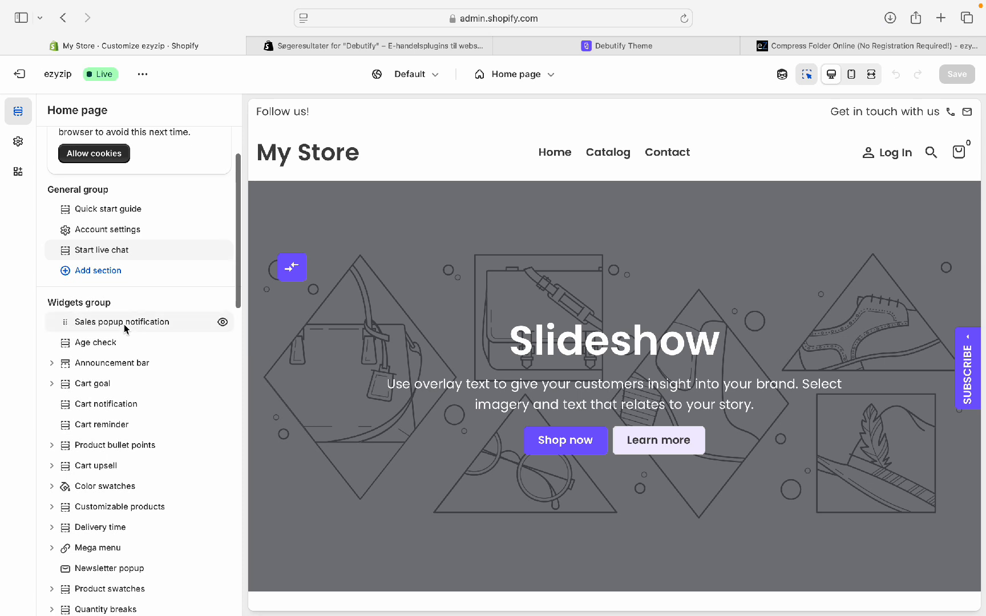
{"action": "left_click", "coordinate": [122, 322]}
{"action": "left_click", "coordinate": [49, 110]}
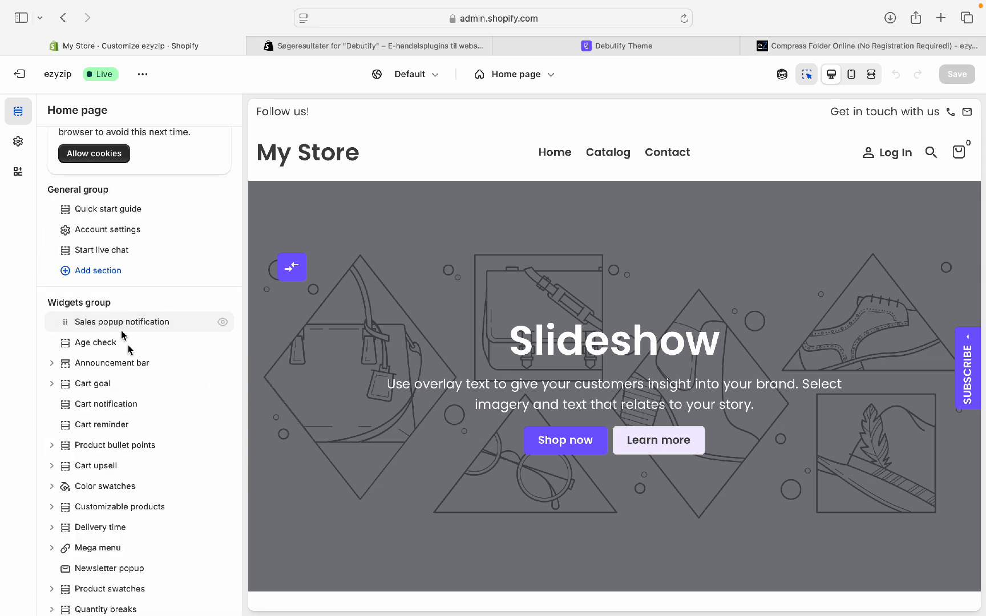
{"action": "scroll", "coordinate": [137, 342], "scroll_direction": "down", "scroll_amount": 1}
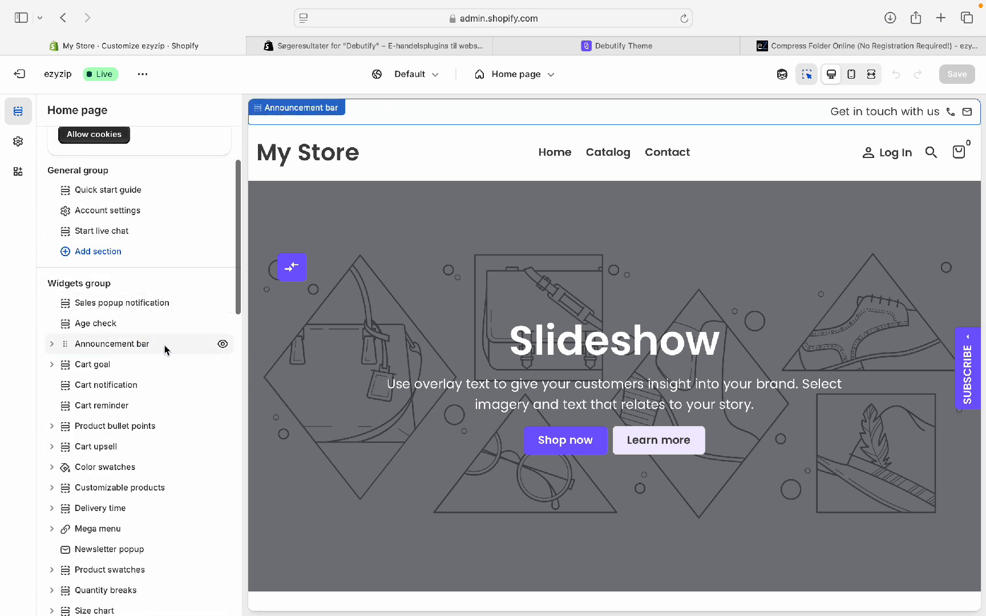
{"action": "scroll", "coordinate": [165, 345], "scroll_direction": "down", "scroll_amount": 1}
{"action": "left_click", "coordinate": [117, 230]}
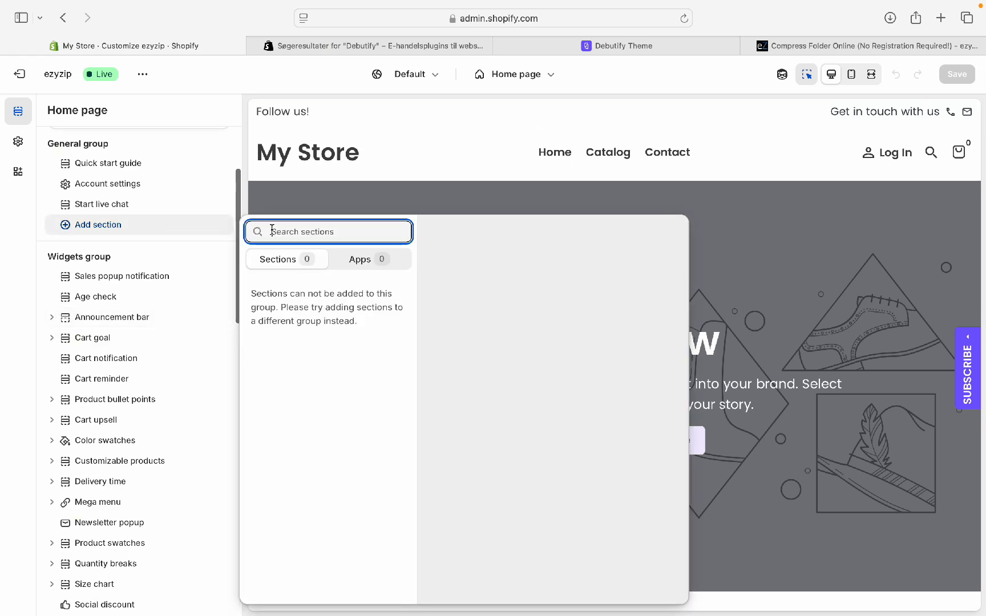